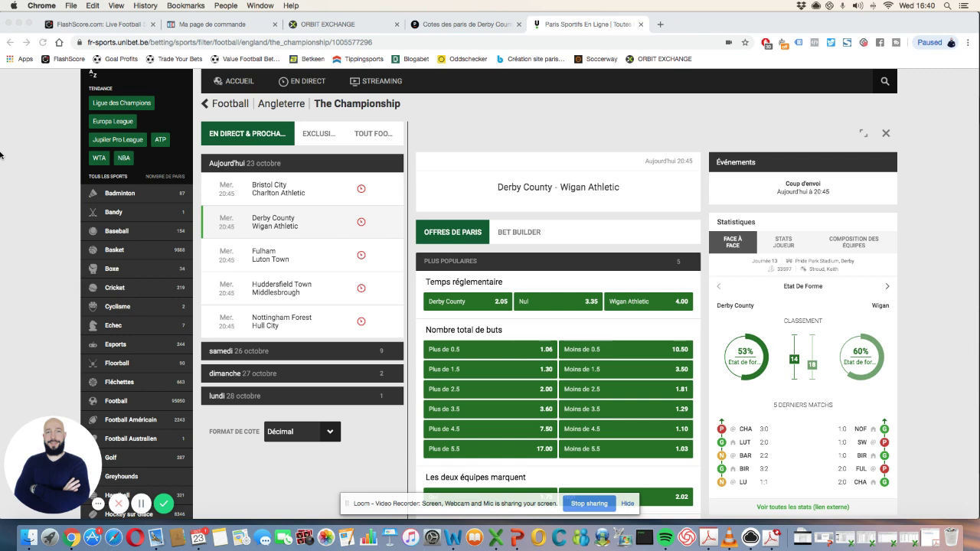
- Switch to the Excel margin workbook, select cell B4 and place the window below Unibet's Derby County – Wigan Athletic match odds
left_click(500, 543)
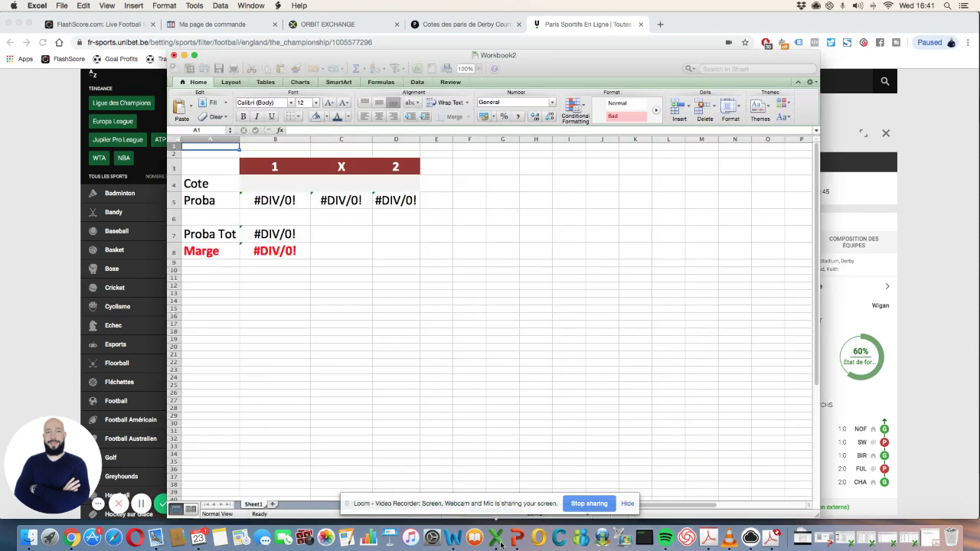
left_click(305, 188)
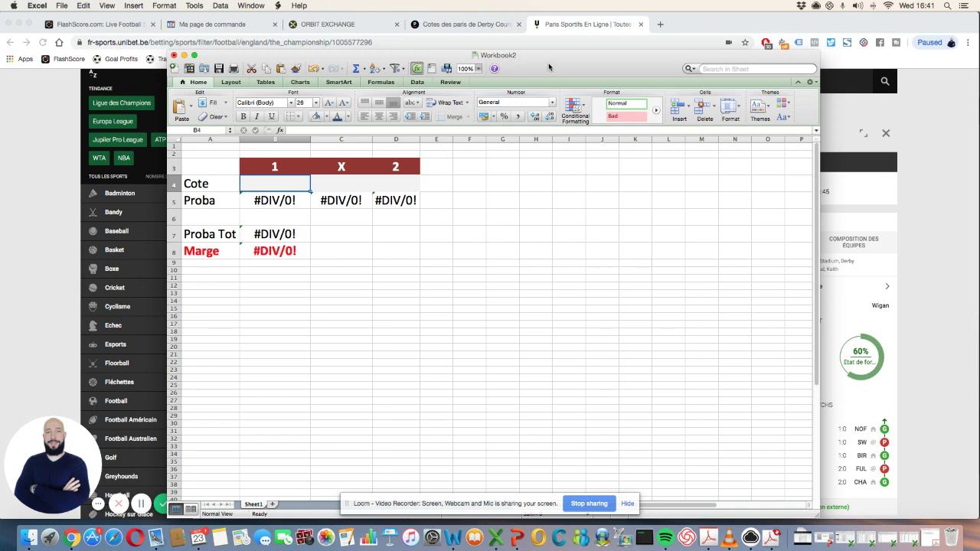
left_click_drag(549, 68, 533, 70)
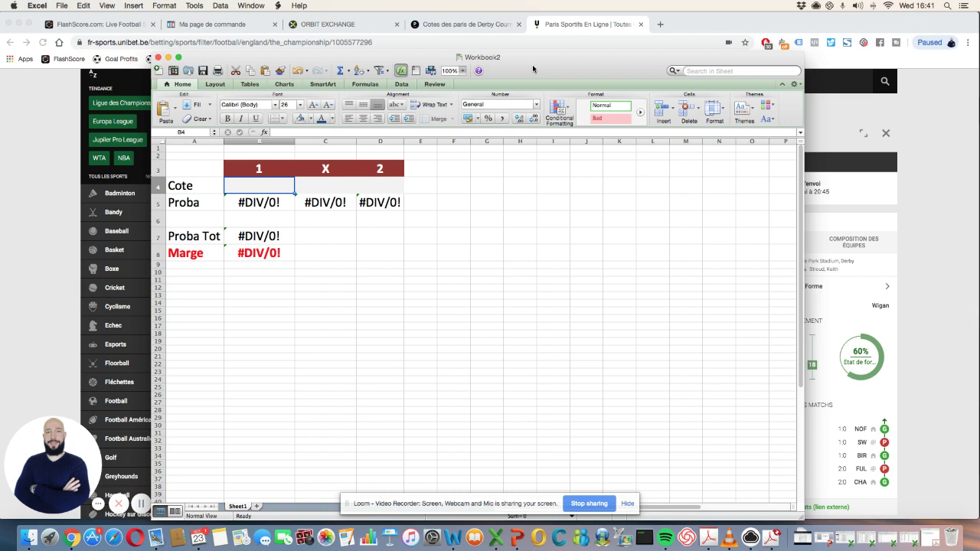
left_click_drag(525, 68, 550, 269)
left_click(528, 120)
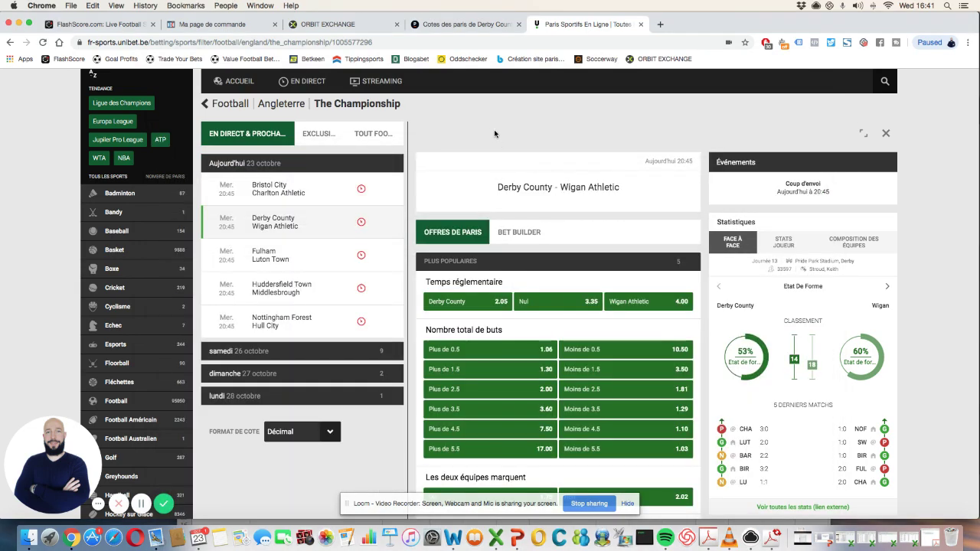
scroll(516, 232, "down", 2)
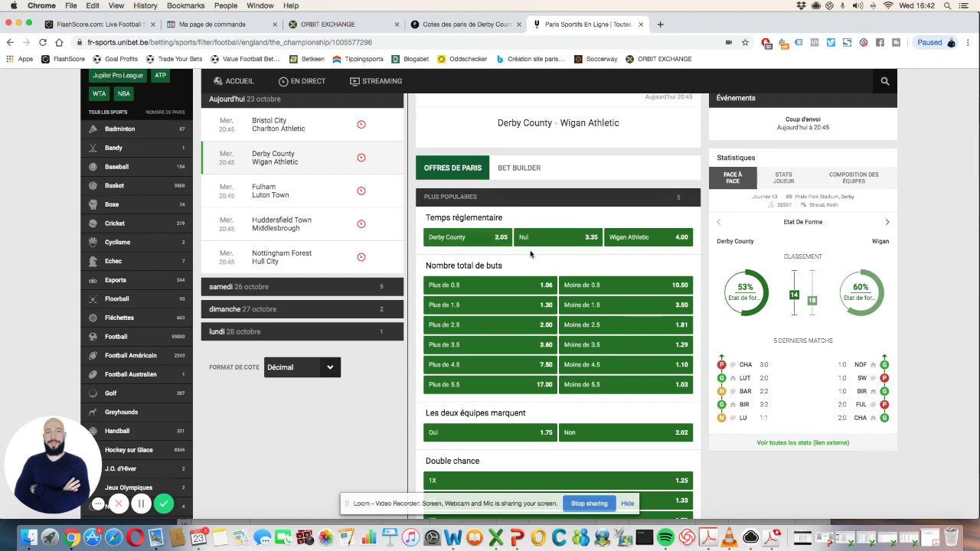
scroll(568, 254, "down", 2)
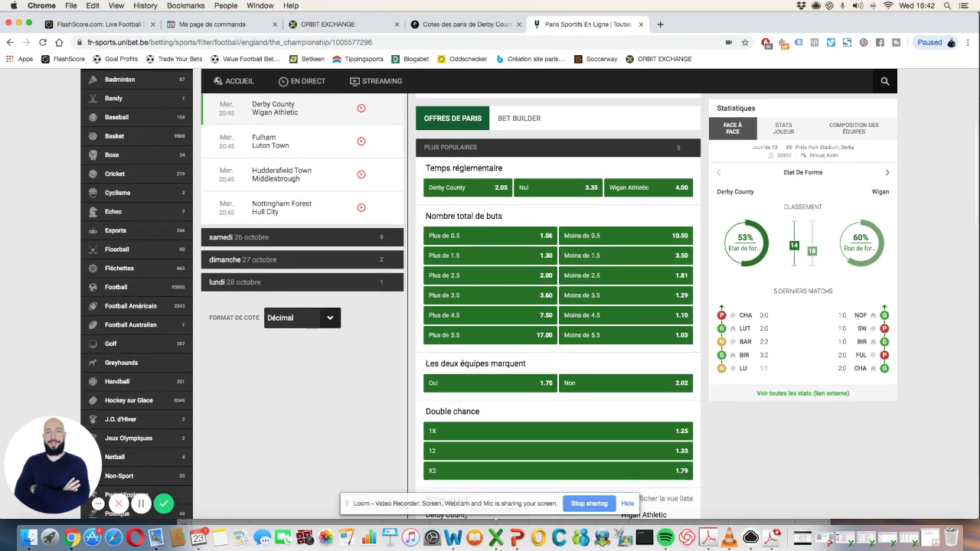
key("super+Tab")
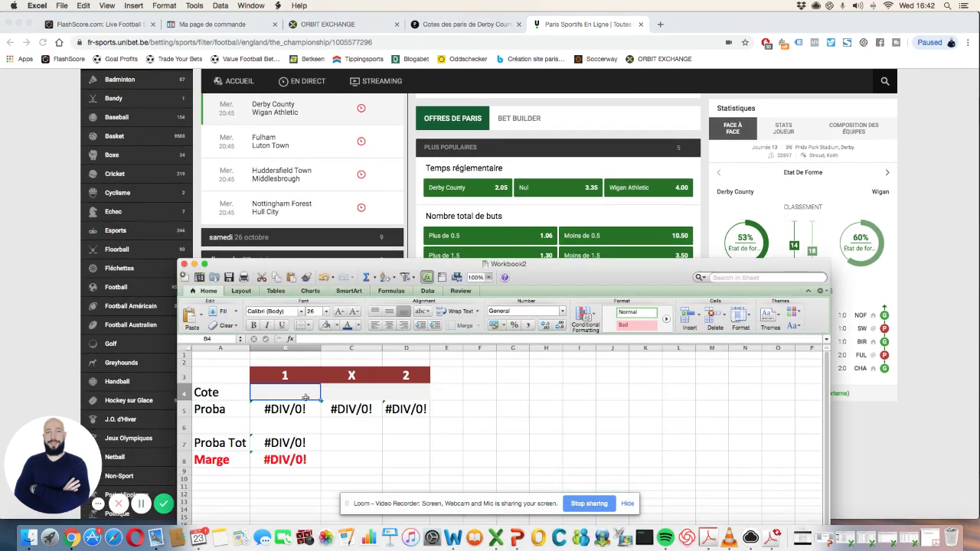
- Enter the Unibet odds in the Cote row: 2.05 for 1, 3.35 for X and 4 for 2
type("2.05")
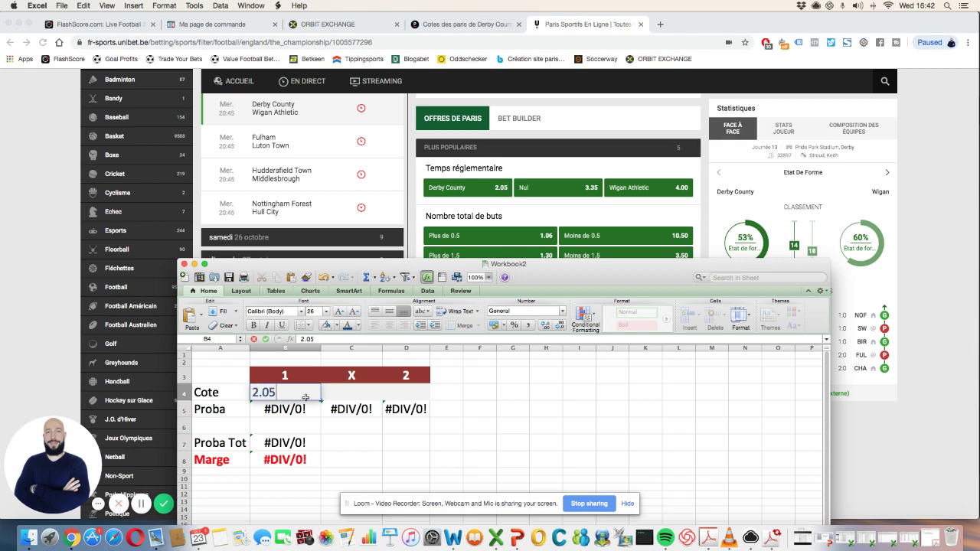
key("Tab")
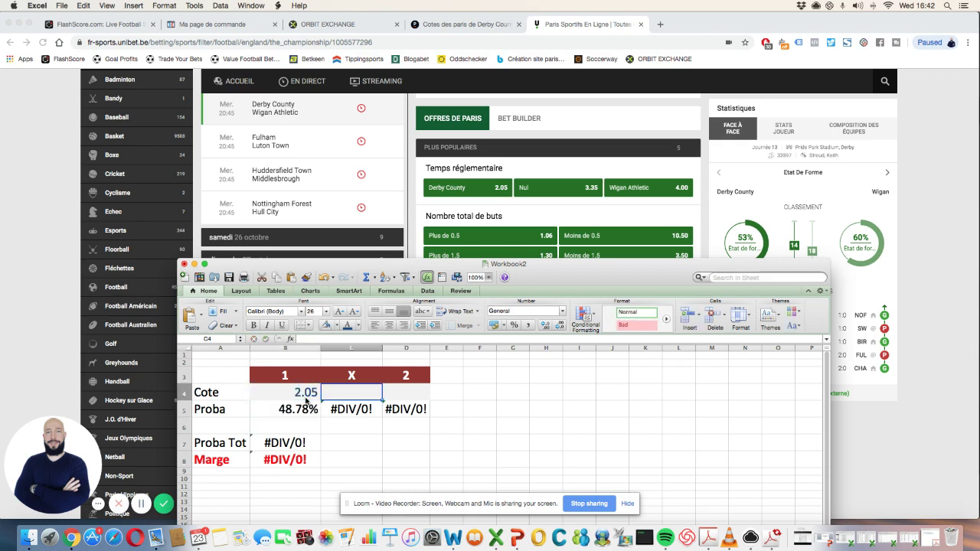
type("3.35")
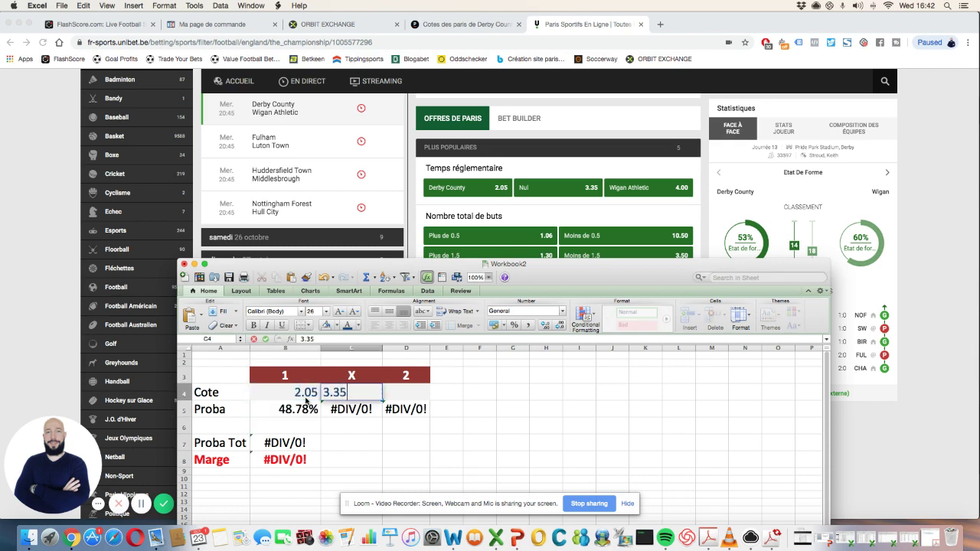
key("Tab")
type("4")
key("Return")
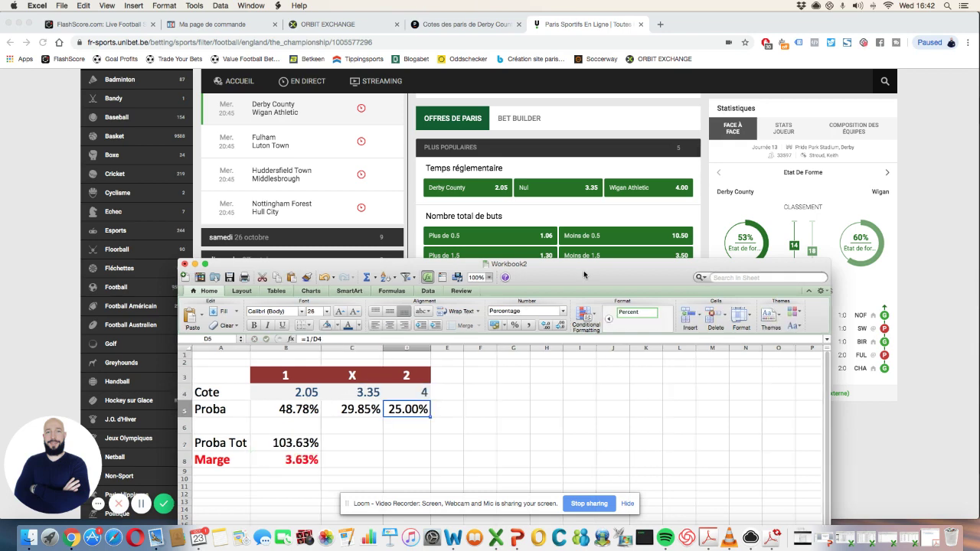
- Examine the odds in the Cote row and the formulas behind the Proba, Proba Tot and Marge cells
left_click_drag(585, 260, 592, 74)
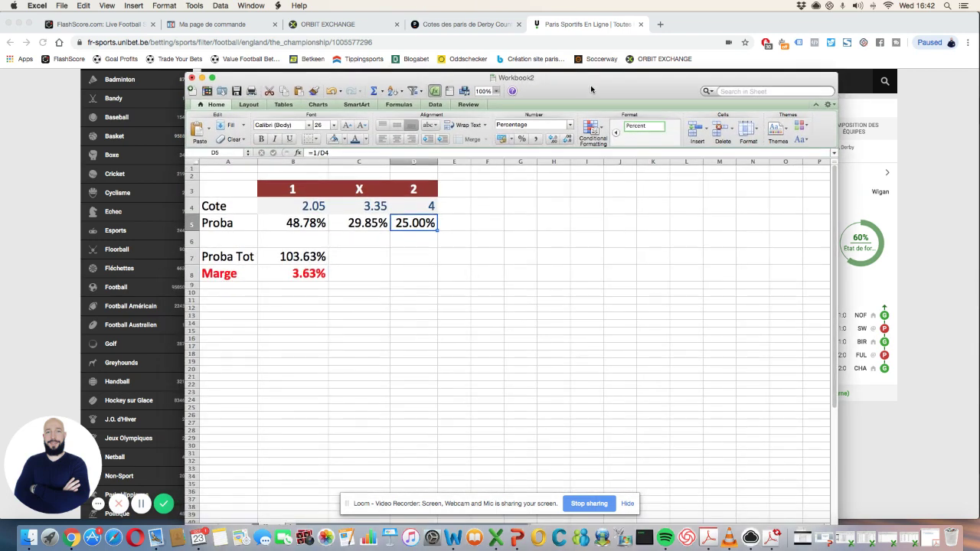
left_click(304, 205)
left_click_drag(305, 206, 414, 203)
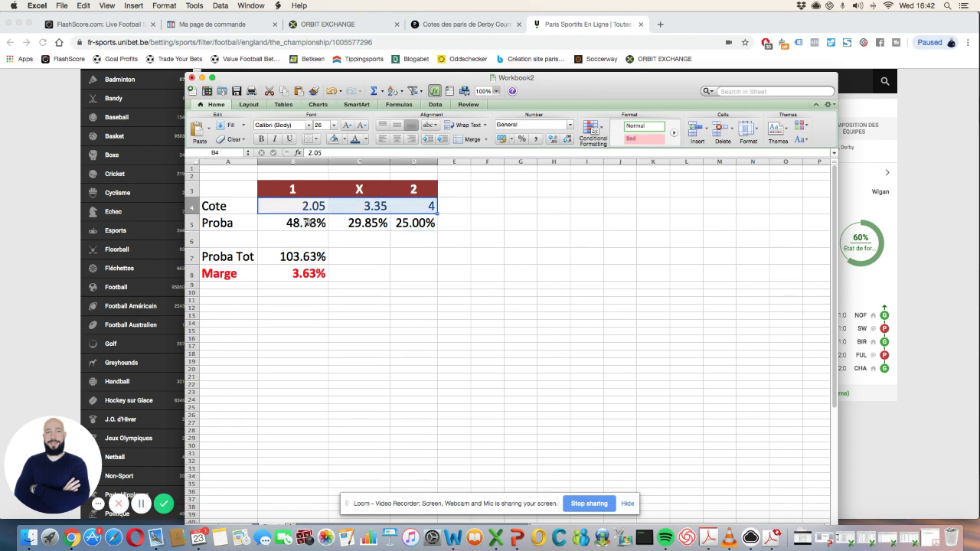
left_click(304, 223)
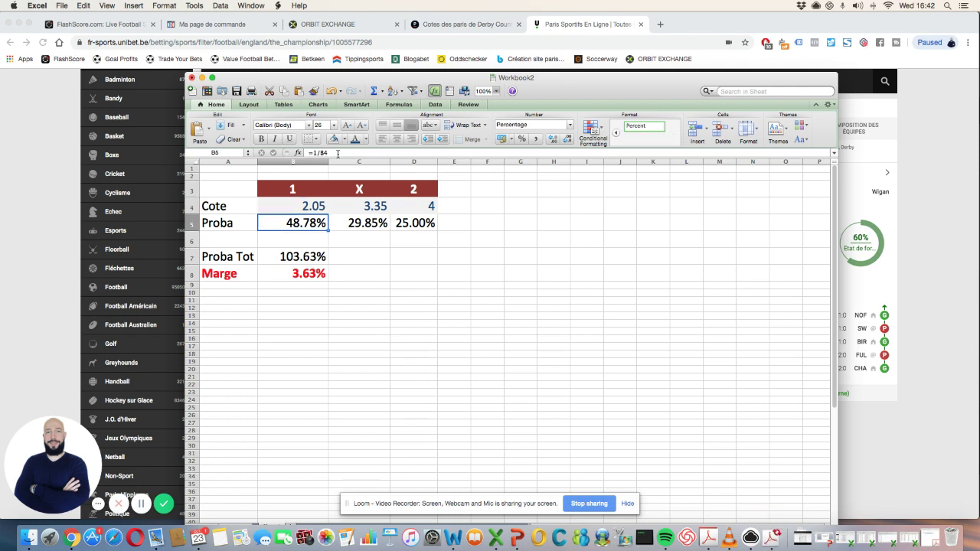
key("Right")
key("Right")
key("Right")
key("Left")
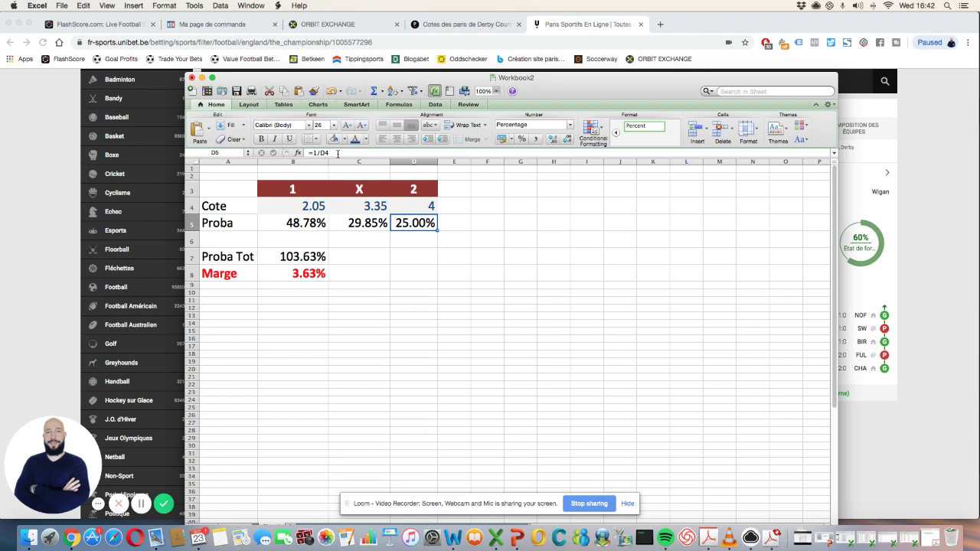
key("Left")
key("Down")
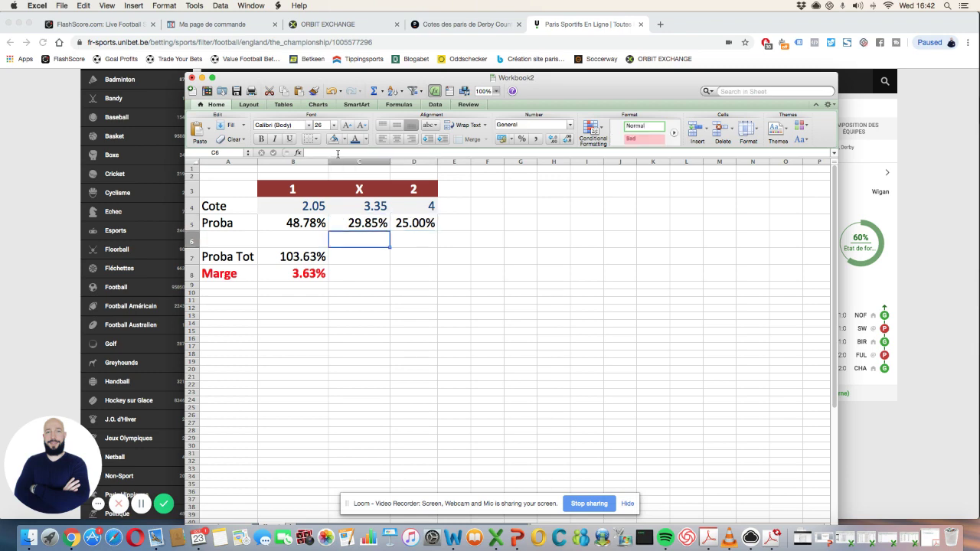
key("Left")
key("Down")
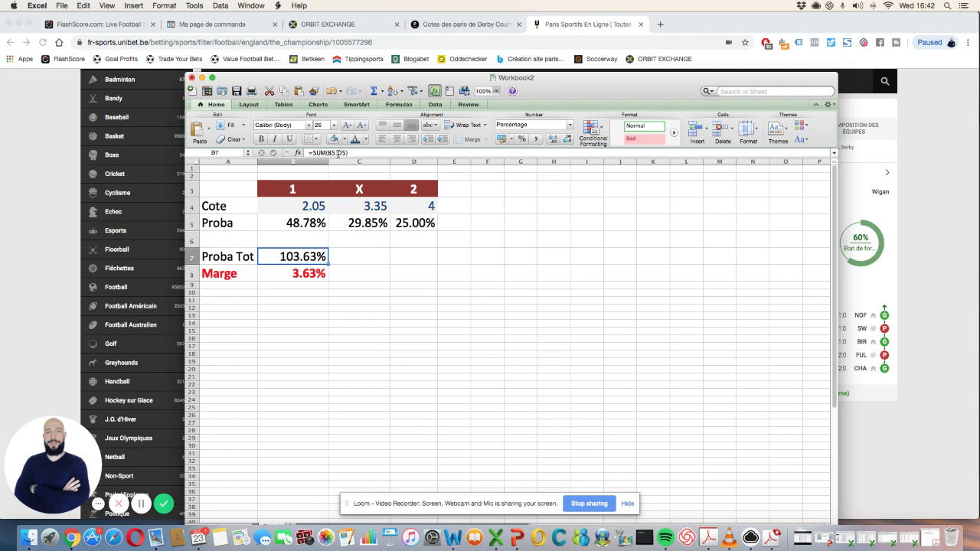
key("Down")
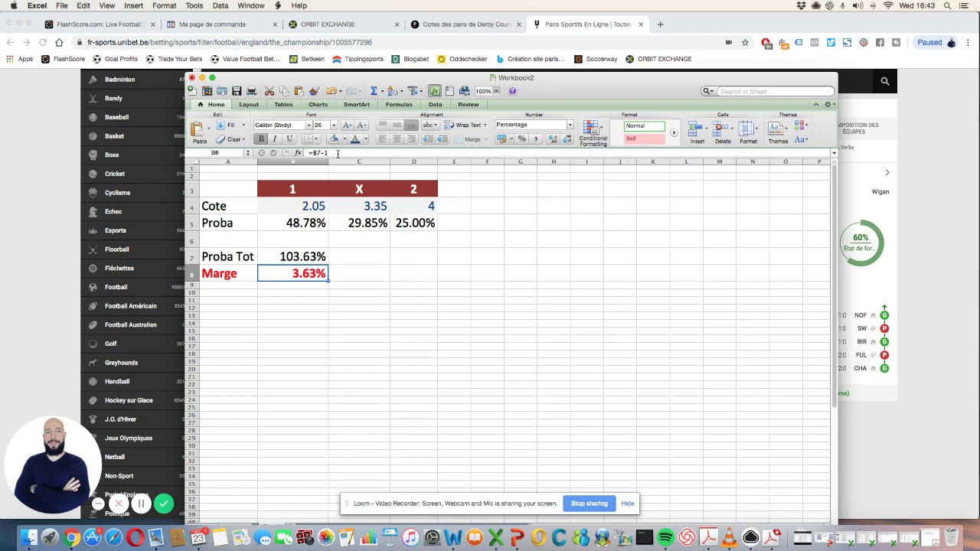
- Show Pinnacle's Derby County – Wigan Athletic page in Chrome and place the Excel workbook below its match-winner odds
left_click_drag(539, 86, 539, 75)
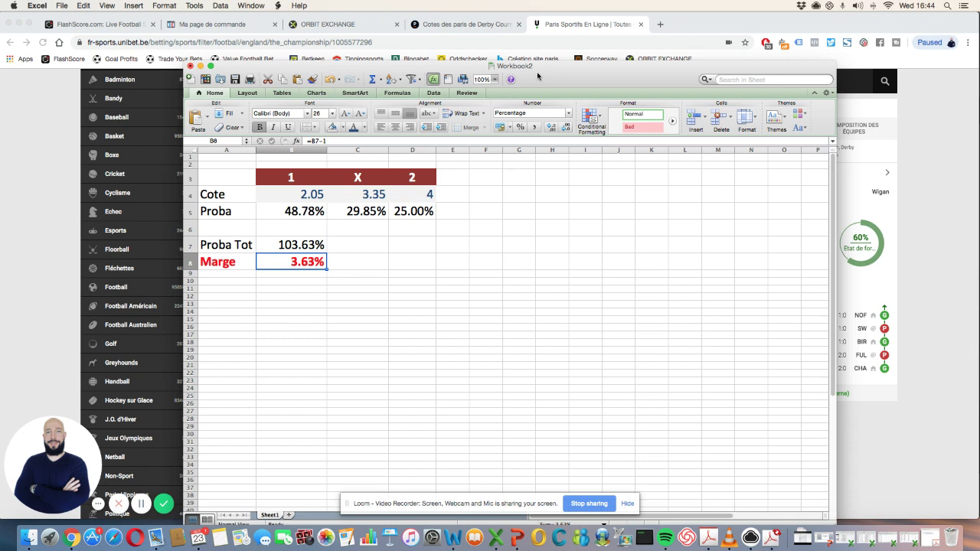
left_click(498, 26)
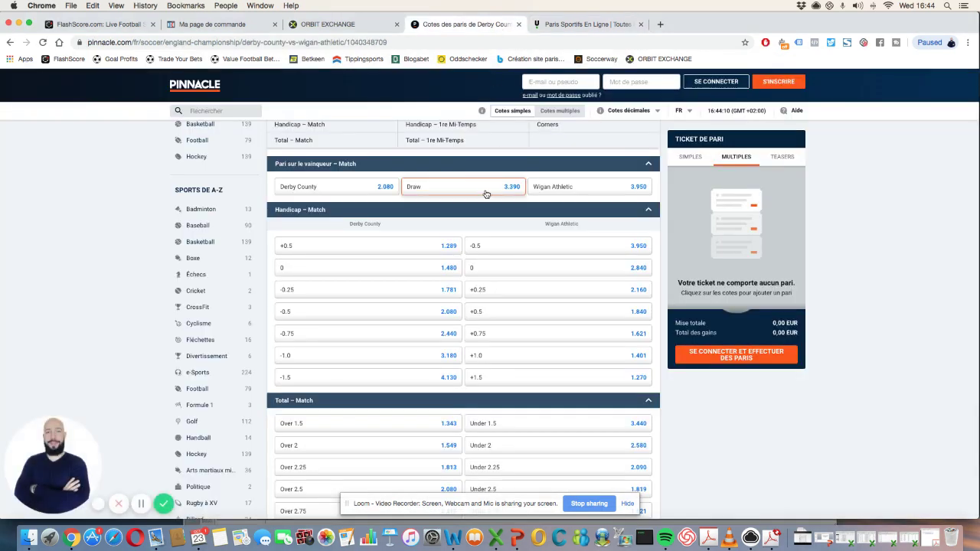
scroll(477, 212, "up", 2)
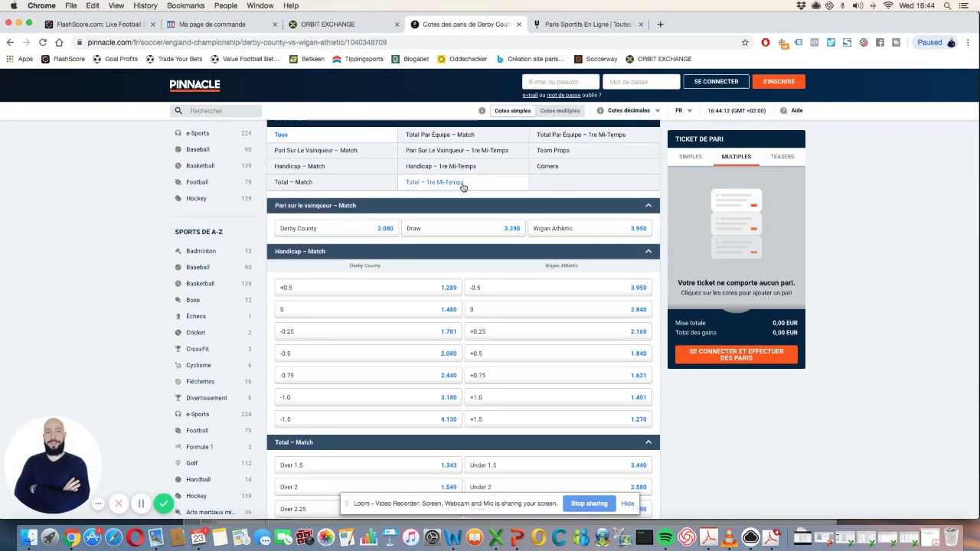
scroll(464, 192, "up", 1)
scroll(445, 212, "down", 3)
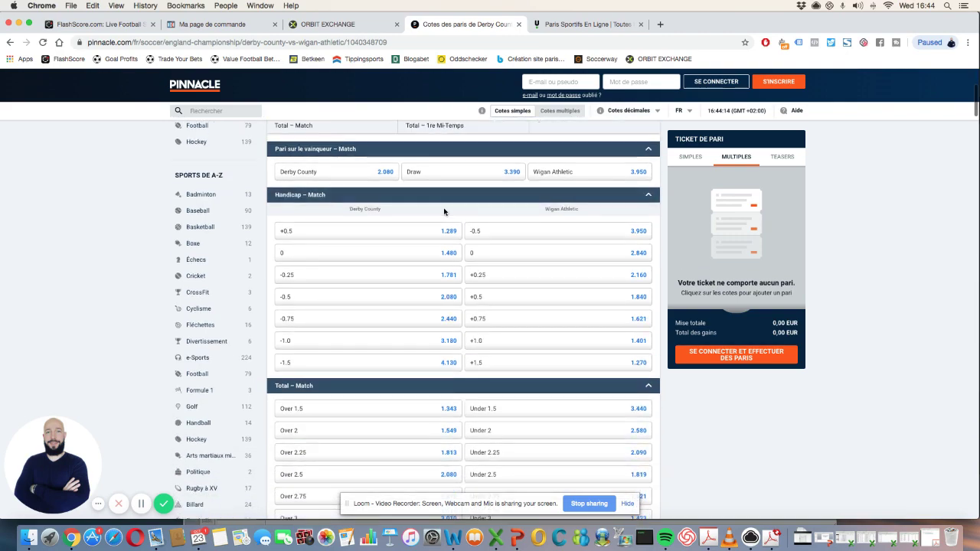
scroll(445, 212, "down", 2)
left_click(495, 538)
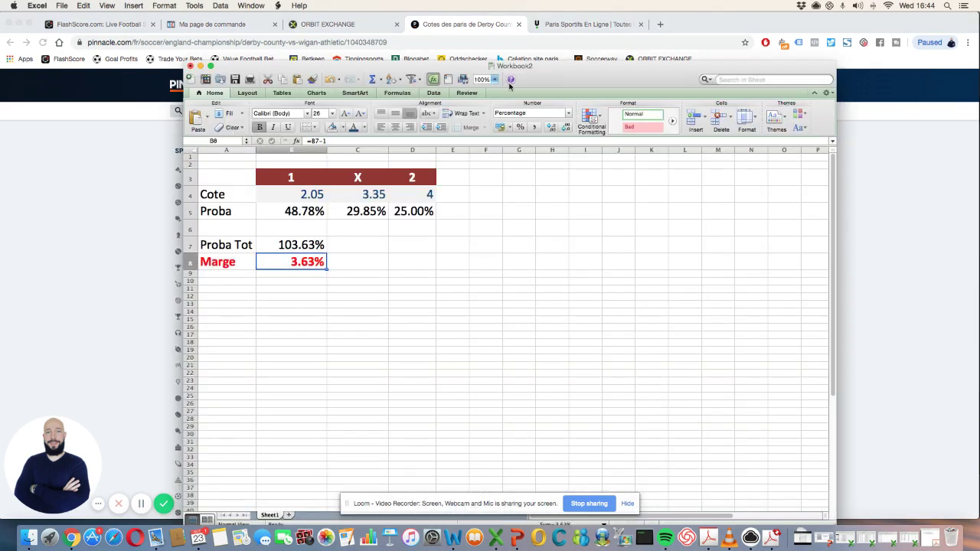
left_click_drag(535, 79, 514, 186)
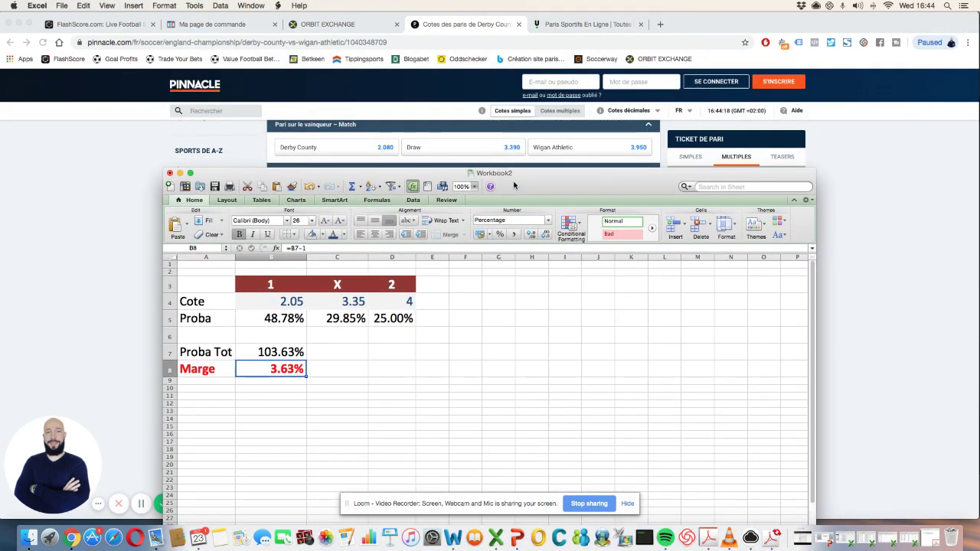
- Record Unibet's margin below the table, with the label Unibet in A11 and 3.63% in B11
key("Down")
key("Down")
key("Left")
key("Down")
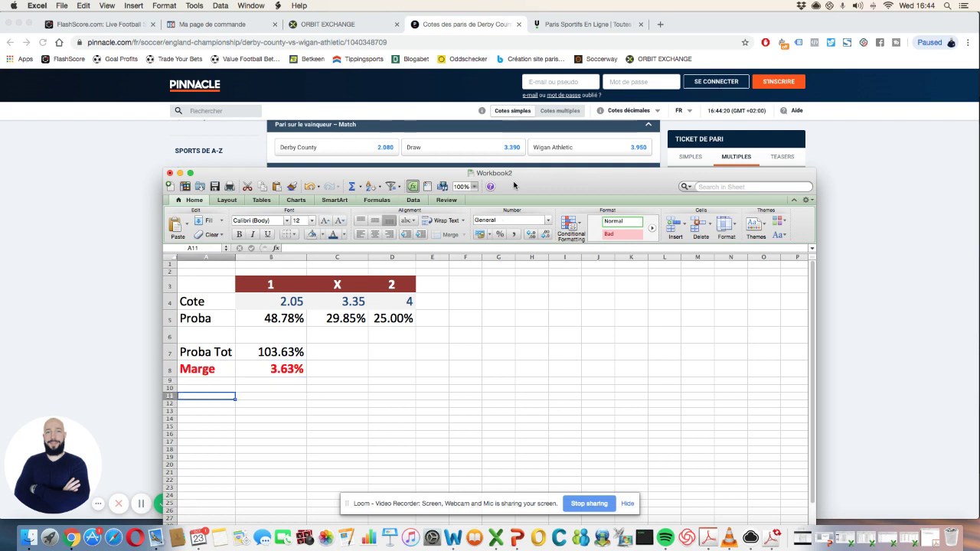
type("Unibet")
key("Tab")
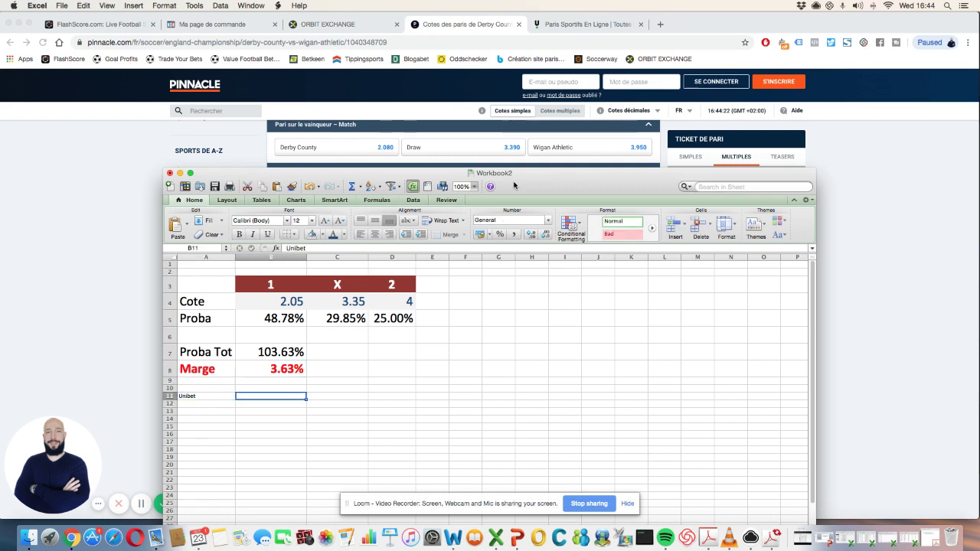
type("3.63%")
key("Return")
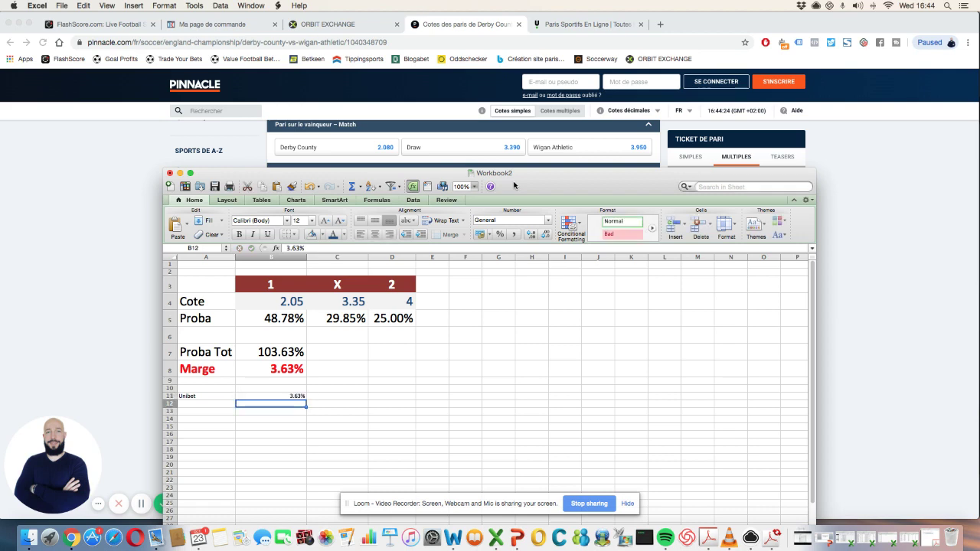
- Replace the odds for outcome 1 in B4 with Pinnacle's 2.08
key("Up")
key("Up")
key("Up")
key("Up")
key("Up")
key("Up")
key("Up")
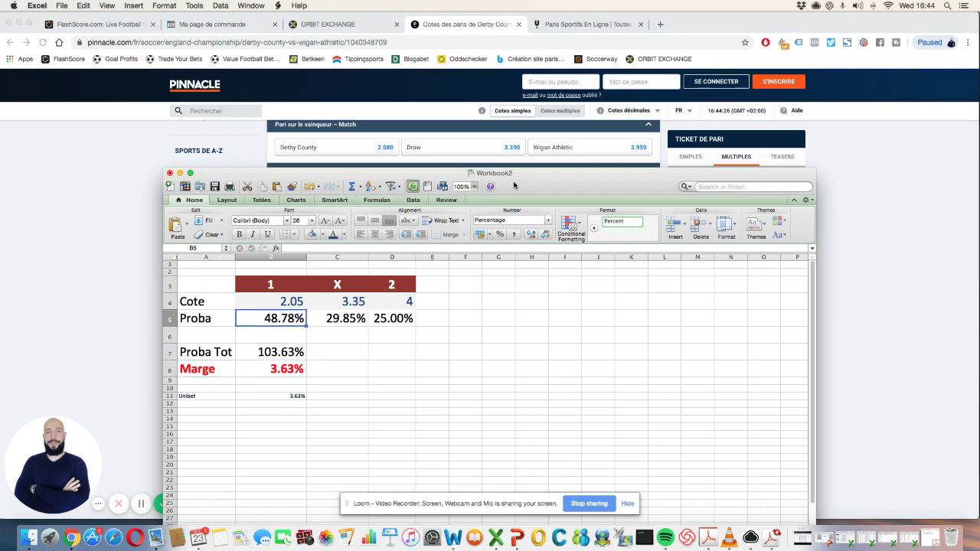
key("Up")
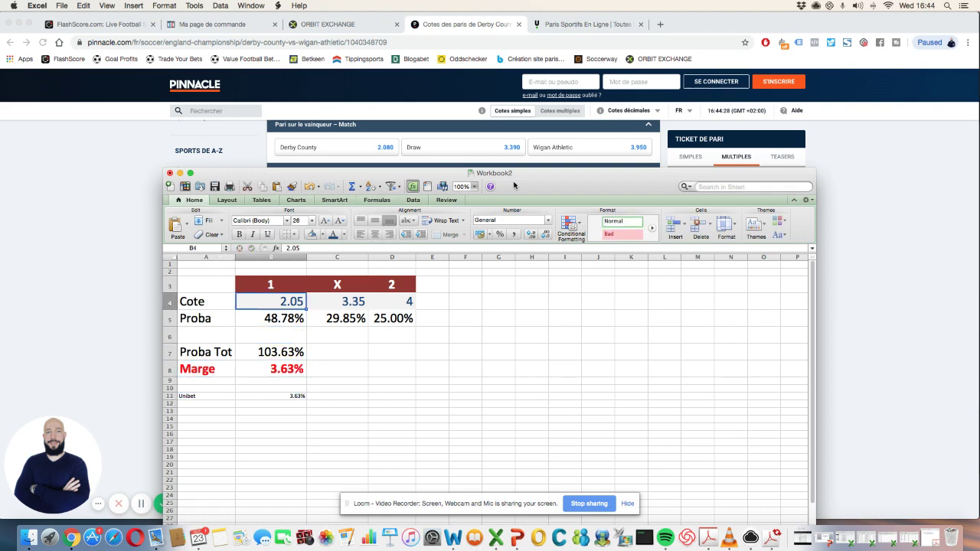
key("Down")
key("Up")
type("2.08")
key("Return")
- Set the Pinnacle odds for X to 3.39 and for outcome 2 to 3.95 in the Cote row
key("Up")
key("Right")
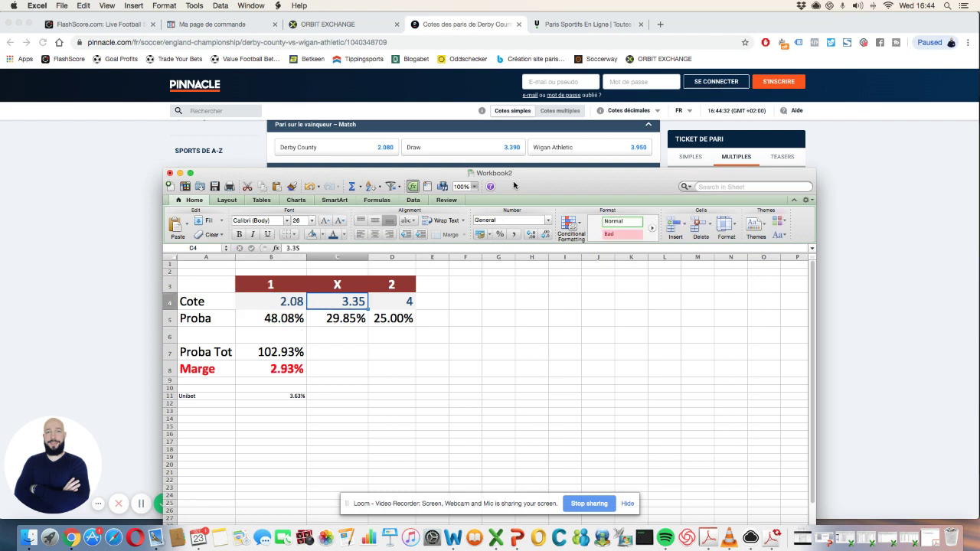
type("3.39")
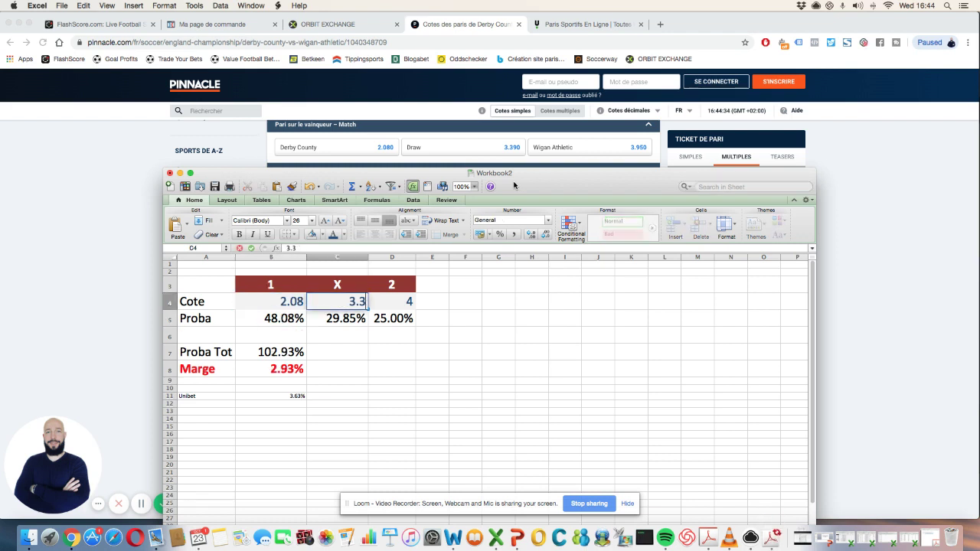
key("Return")
key("Up")
key("Right")
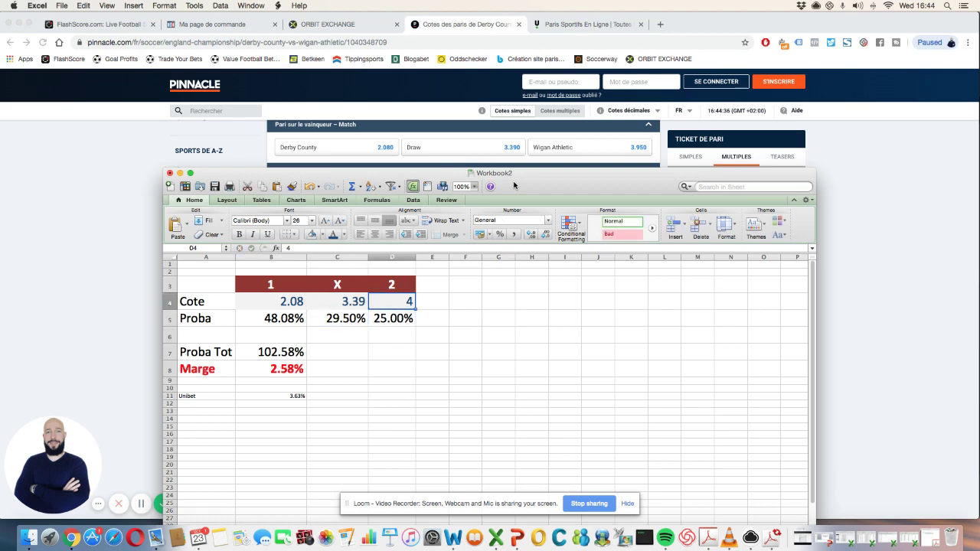
type("3.95")
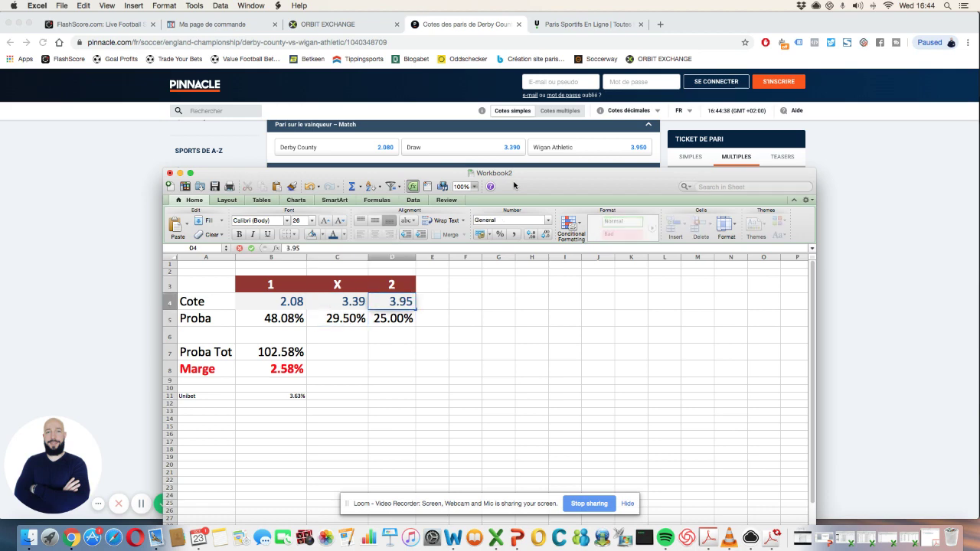
key("Return")
- Select the Marge result in B8 to review Pinnacle's margin and move the workbook back up over the page
key("Down")
key("Down")
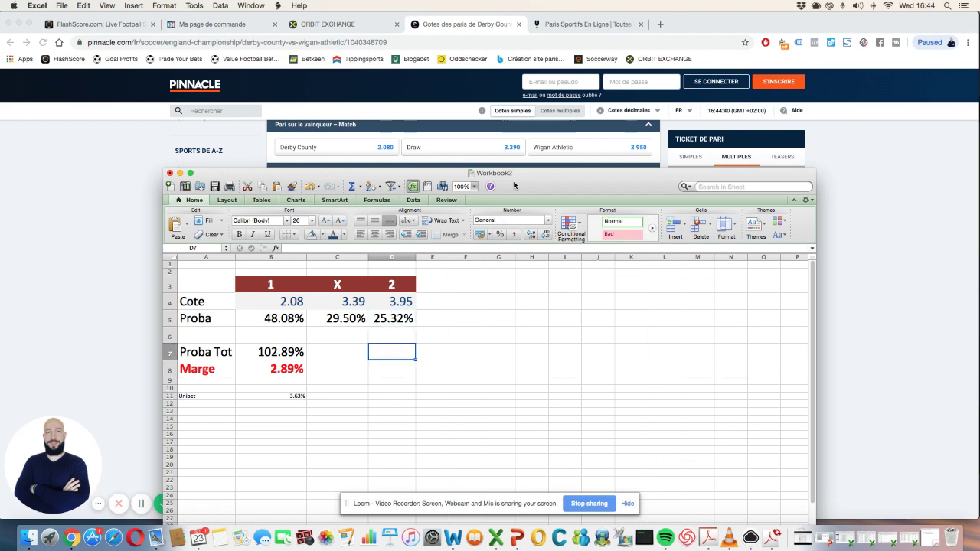
key("Down")
key("Left")
key("Left")
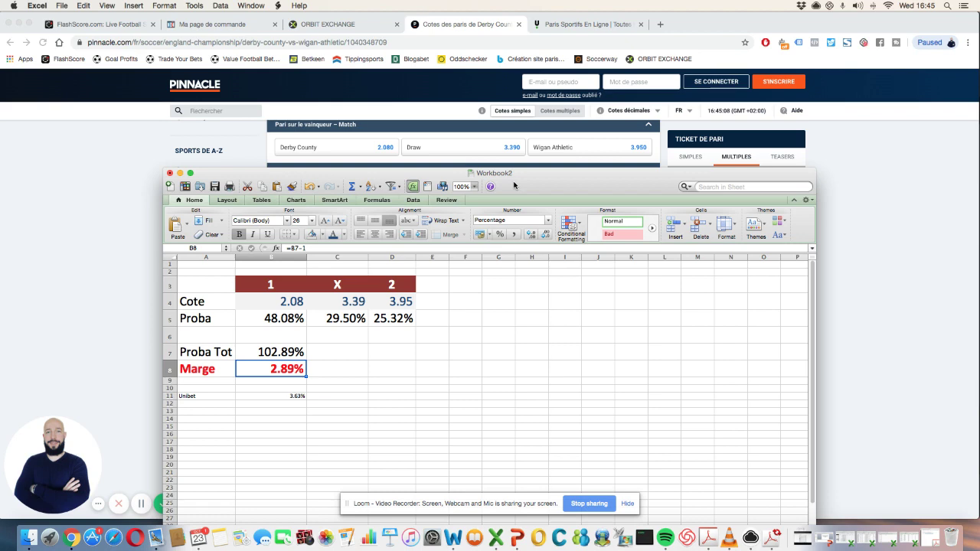
left_click_drag(513, 185, 496, 71)
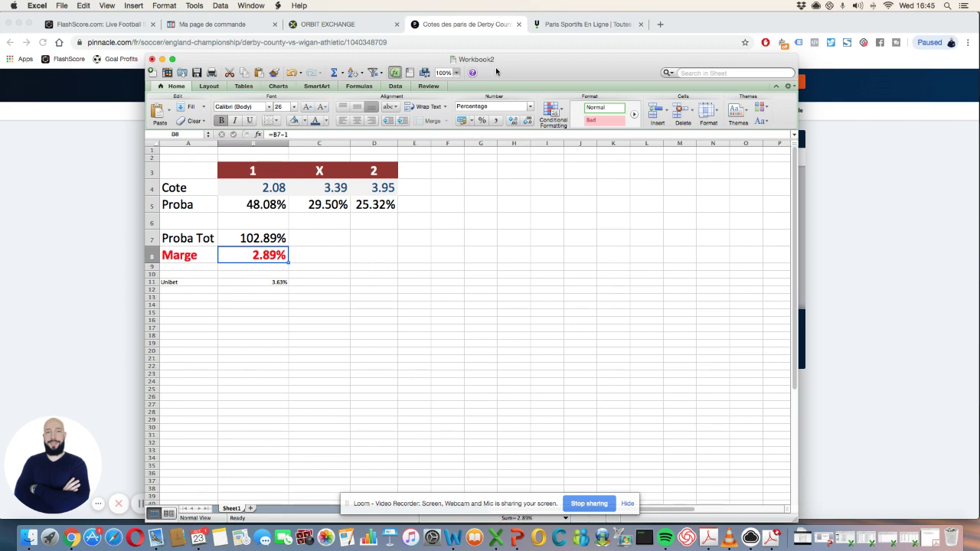